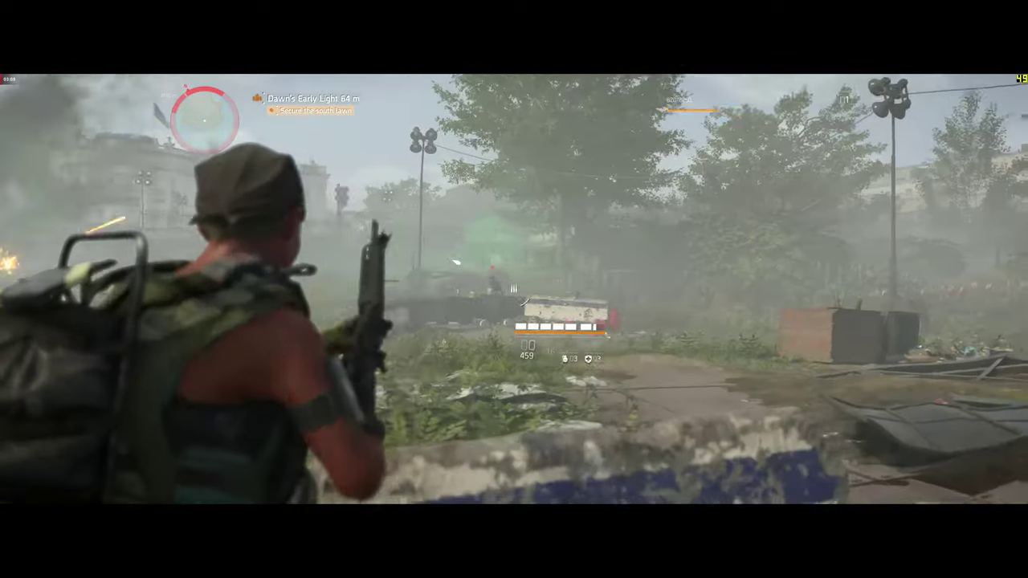
- Vault the character over the concrete barrier and keep running toward the objective
{"action": "key", "text": "space"}
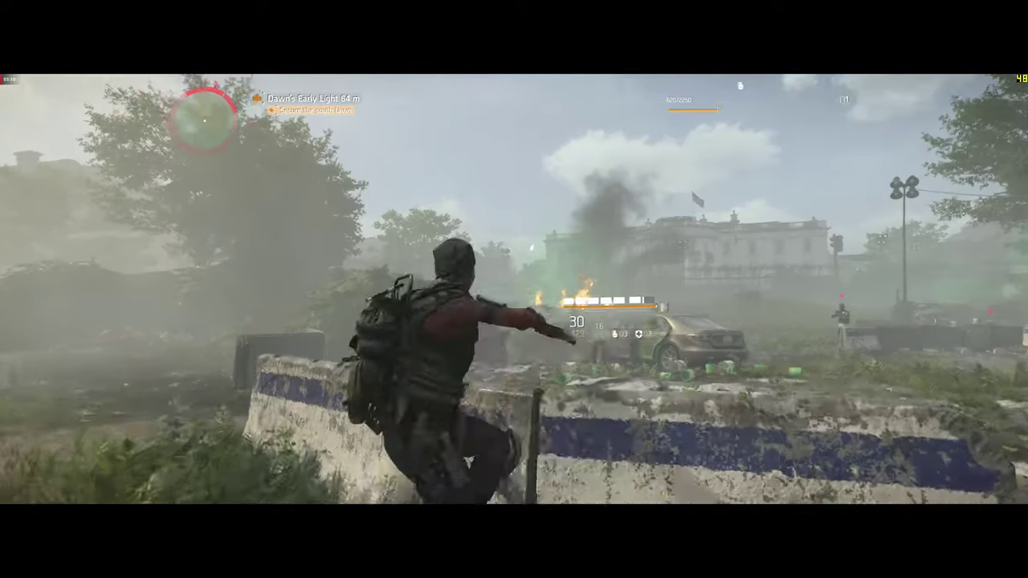
{"action": "key", "text": "w"}
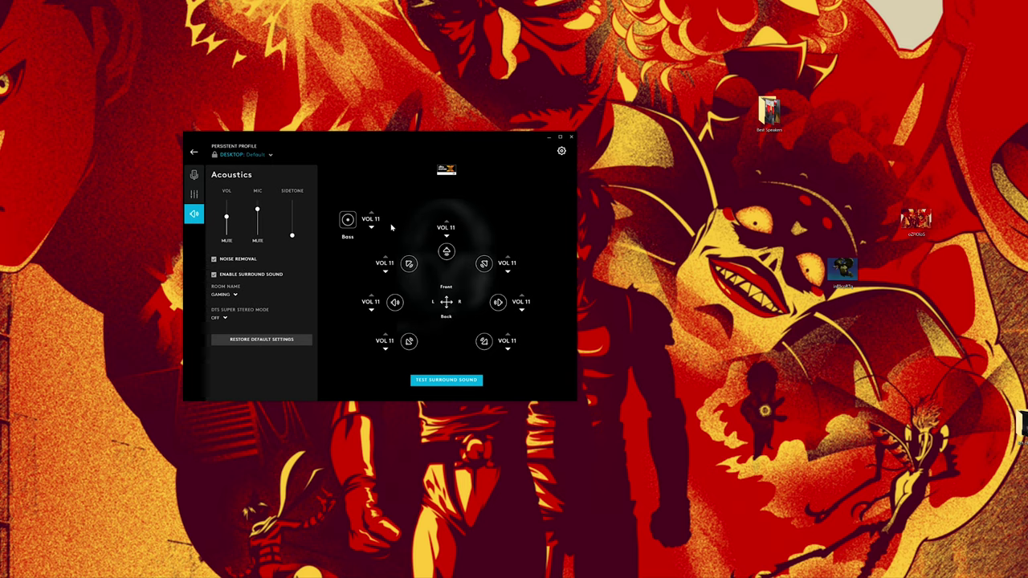
- Run the surround sound test from the headset's Acoustics page
{"action": "left_click", "coordinate": [461, 384]}
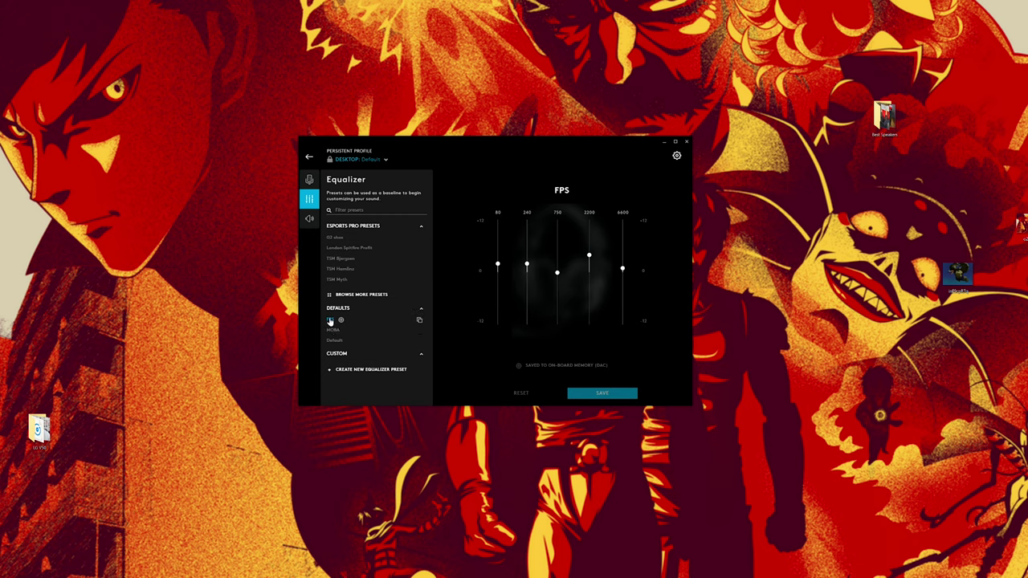
- Try the MOBA, Default and FPS equalizer presets, ending back on Default
{"action": "left_click", "coordinate": [332, 330]}
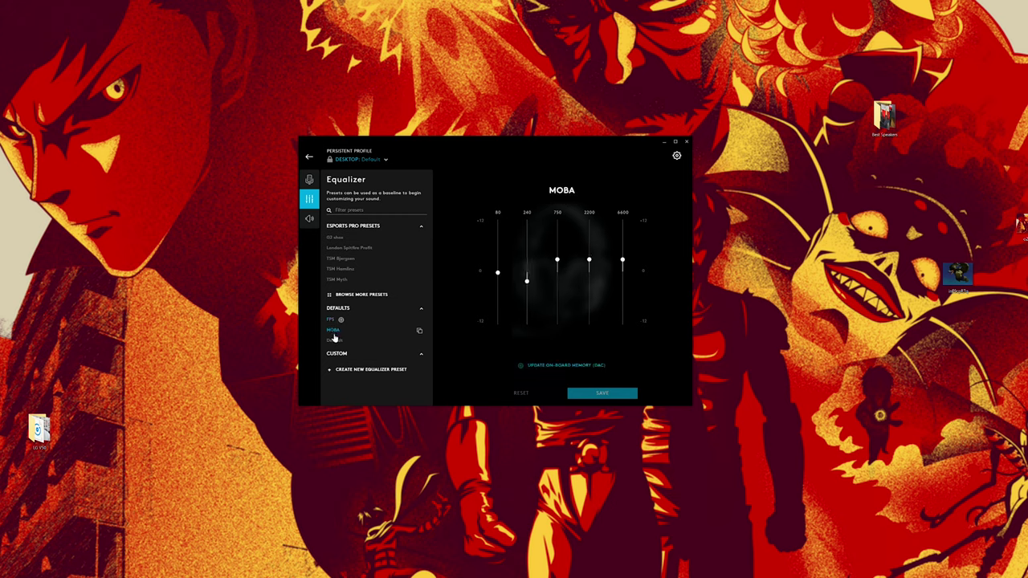
{"action": "left_click", "coordinate": [334, 341]}
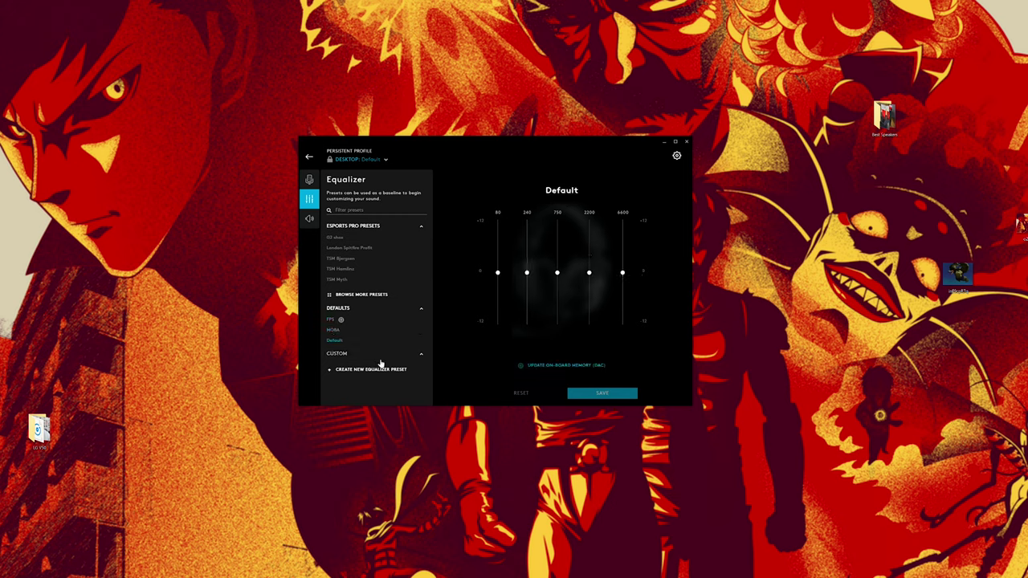
{"action": "left_click", "coordinate": [330, 320]}
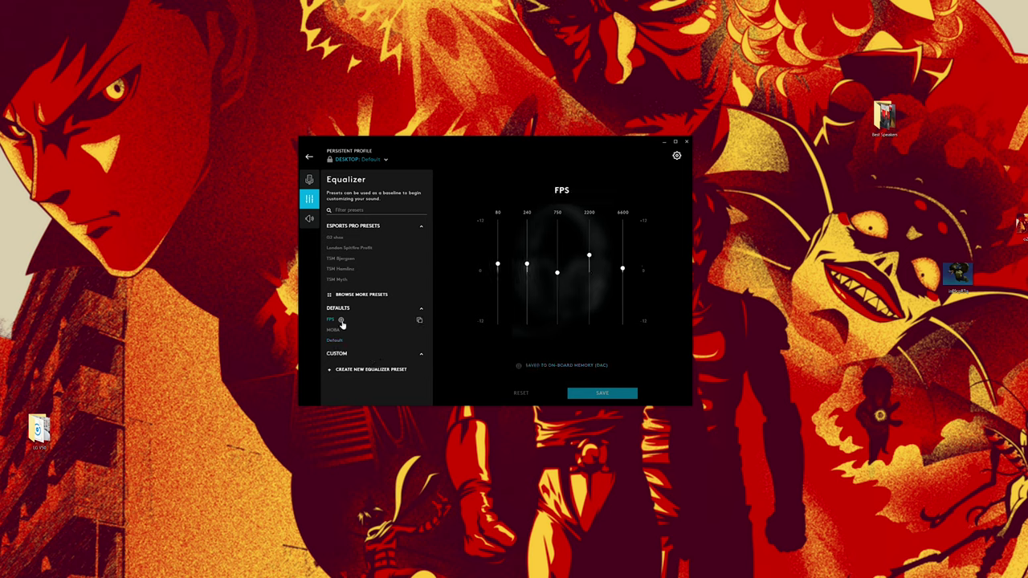
{"action": "left_click", "coordinate": [334, 341]}
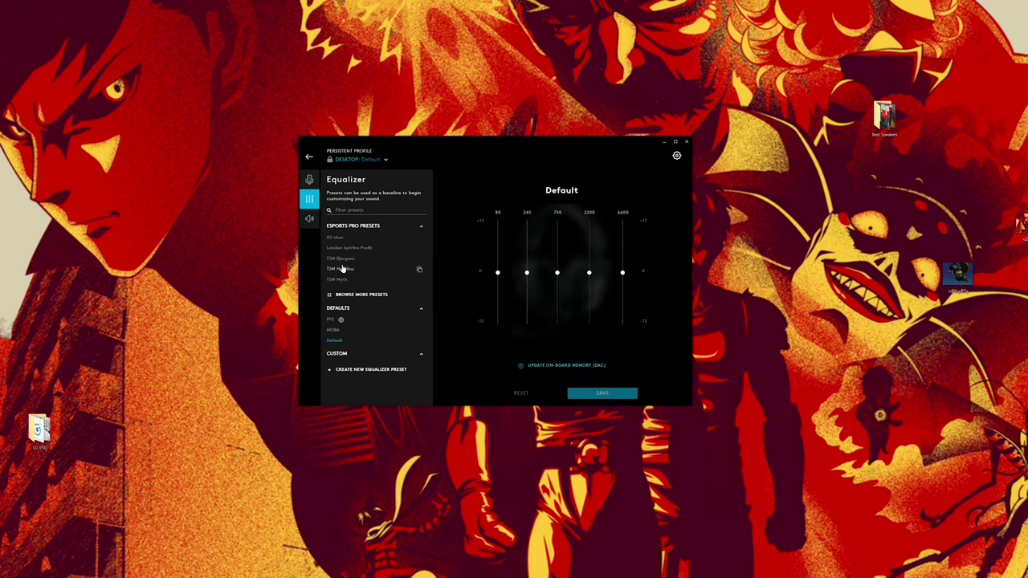
- Preview the pro equalizer presets: G2 shox, London Spitfire Profit, TSM Bjergsen, TSM Hamlinz, TSM Myth
{"action": "left_click", "coordinate": [338, 238]}
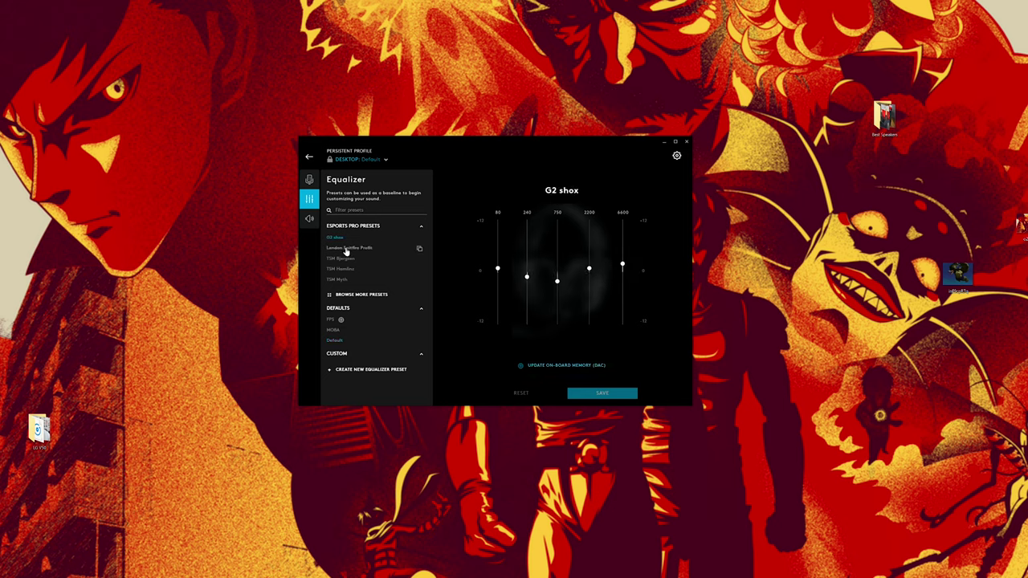
{"action": "left_click", "coordinate": [346, 249]}
{"action": "left_click", "coordinate": [344, 259]}
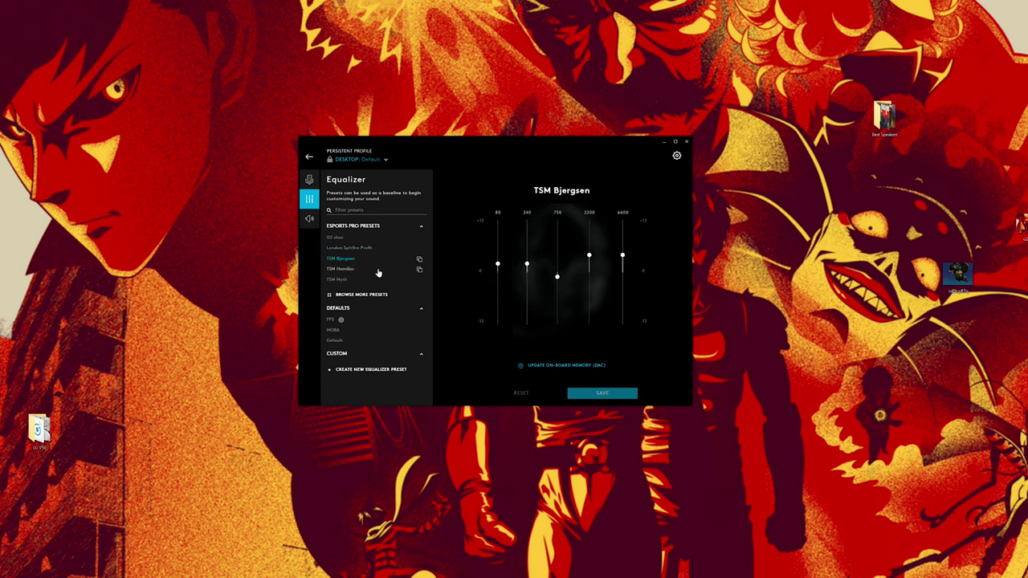
{"action": "left_click", "coordinate": [345, 271]}
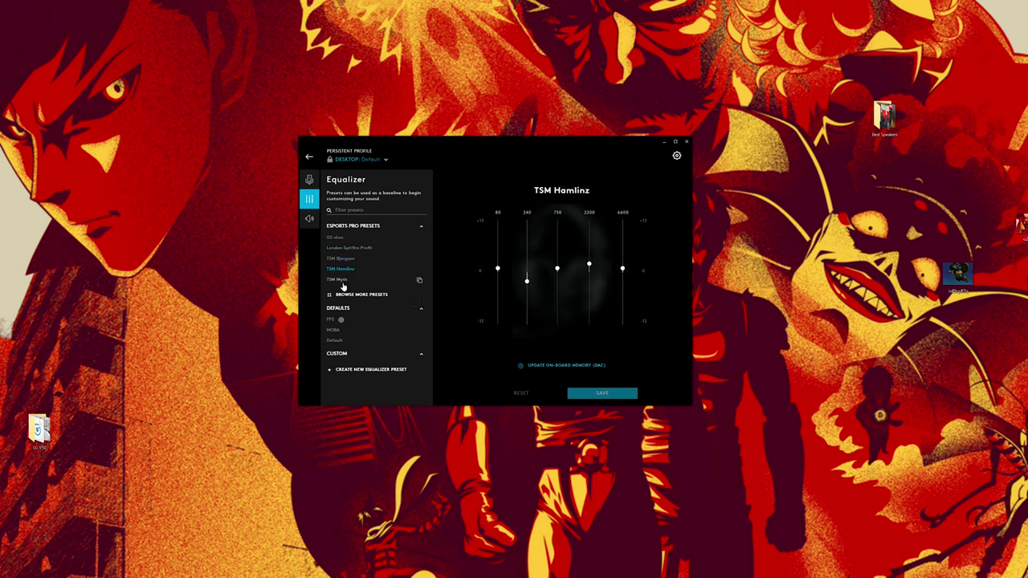
{"action": "left_click", "coordinate": [338, 280]}
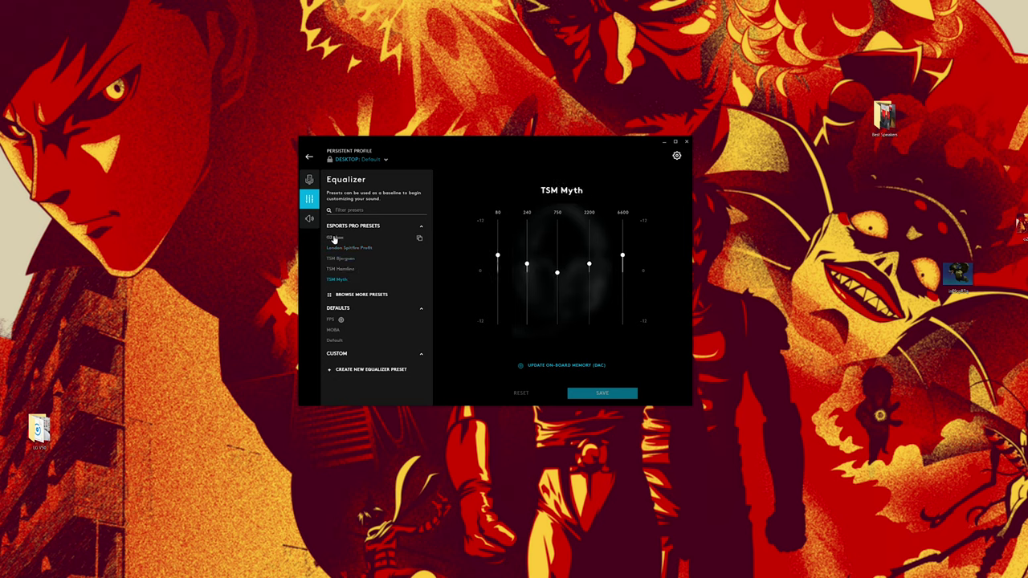
- Create a New Equalizer custom preset, then delete it
{"action": "left_click", "coordinate": [390, 367]}
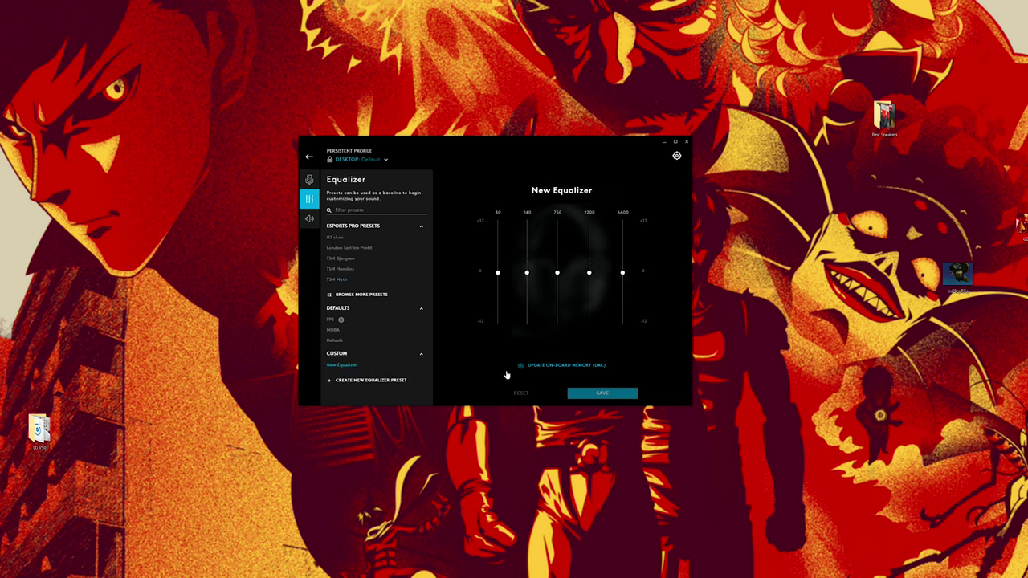
{"action": "left_click", "coordinate": [419, 367]}
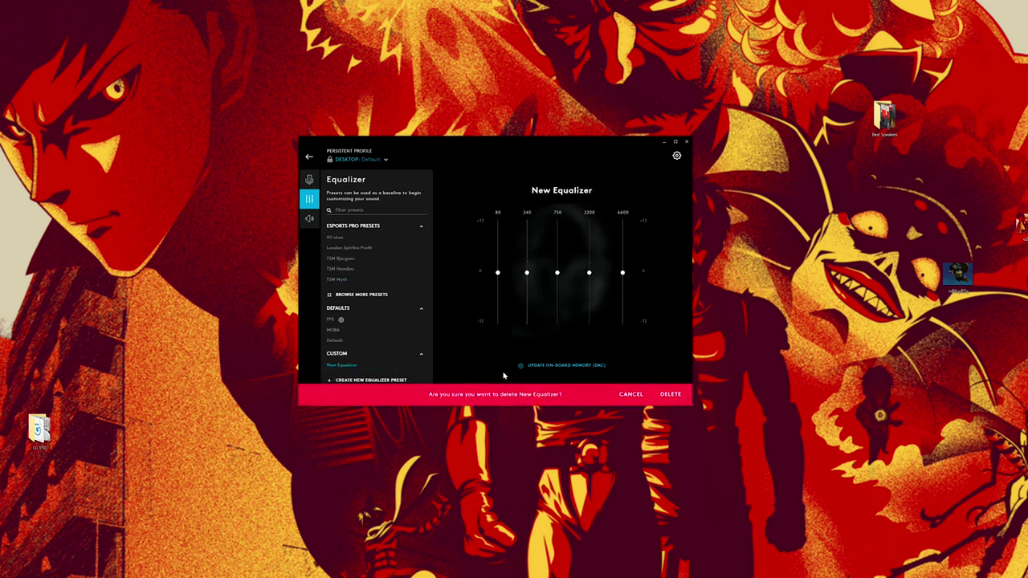
{"action": "left_click", "coordinate": [668, 395]}
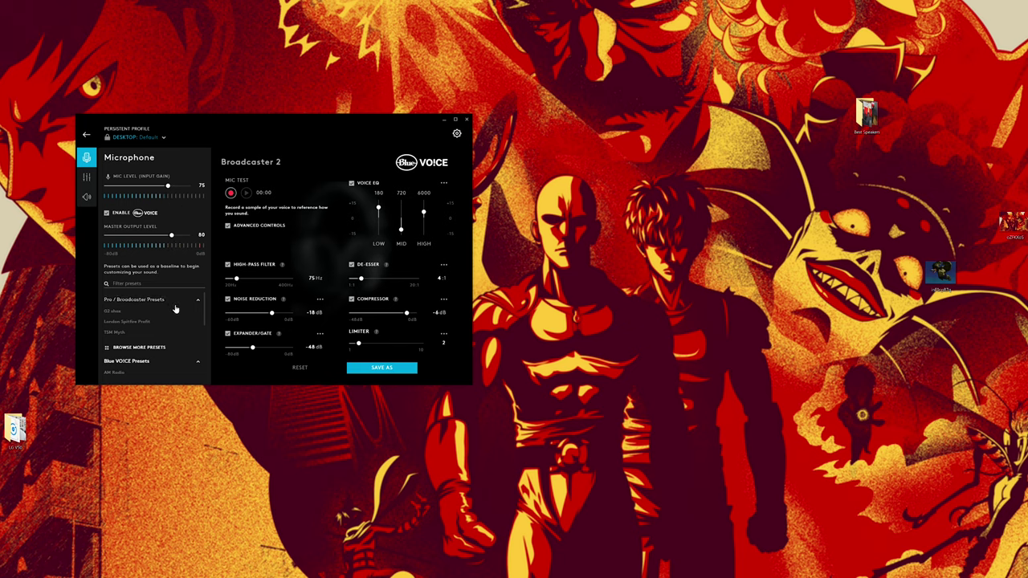
{"action": "scroll", "coordinate": [183, 310], "scroll_direction": "down", "scroll_amount": 3}
{"action": "scroll", "coordinate": [183, 310], "scroll_direction": "up", "scroll_amount": 3}
{"action": "scroll", "coordinate": [177, 329], "scroll_direction": "down", "scroll_amount": 2}
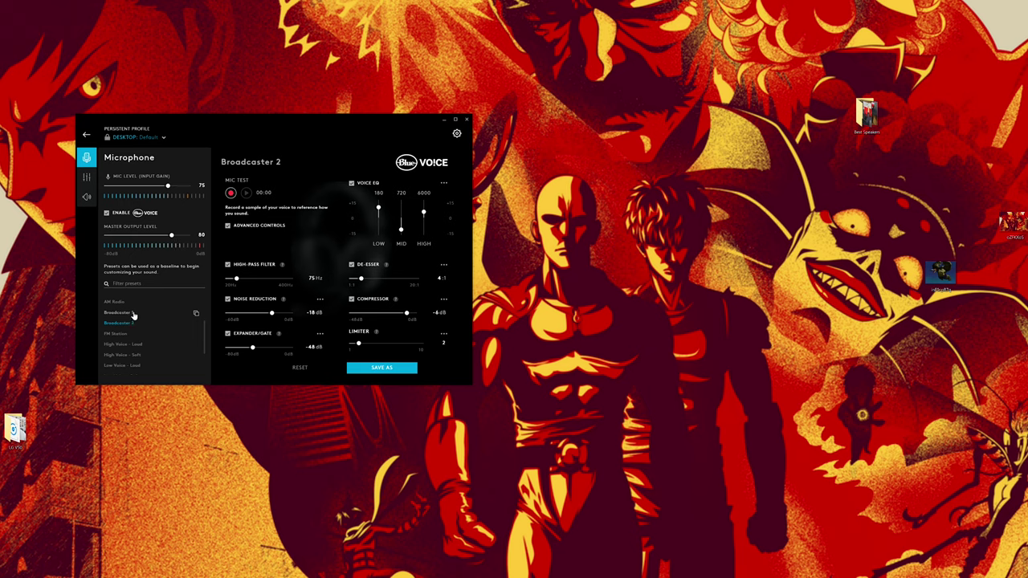
{"action": "scroll", "coordinate": [147, 331], "scroll_direction": "up", "scroll_amount": 2}
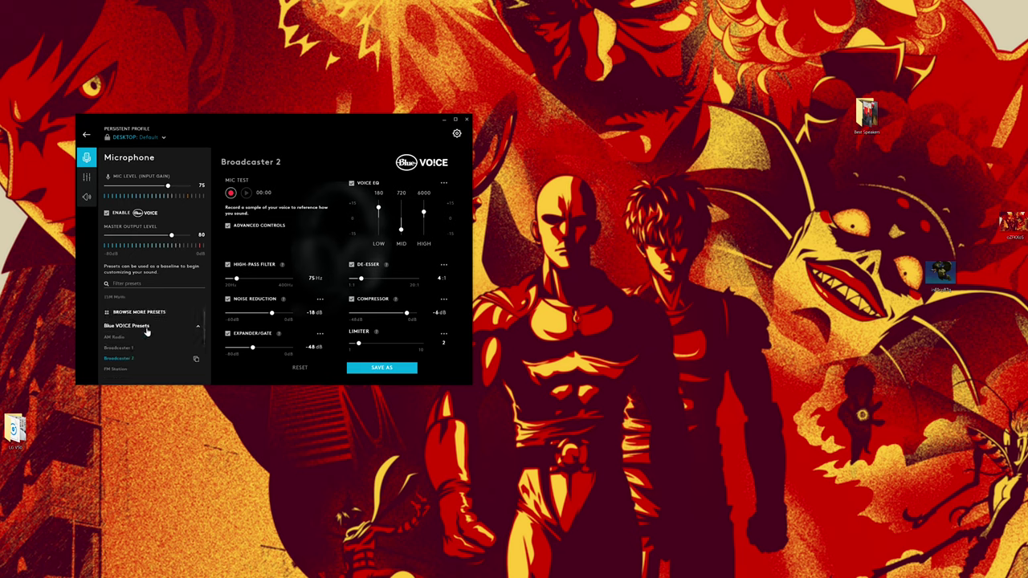
{"action": "scroll", "coordinate": [148, 331], "scroll_direction": "down", "scroll_amount": 4}
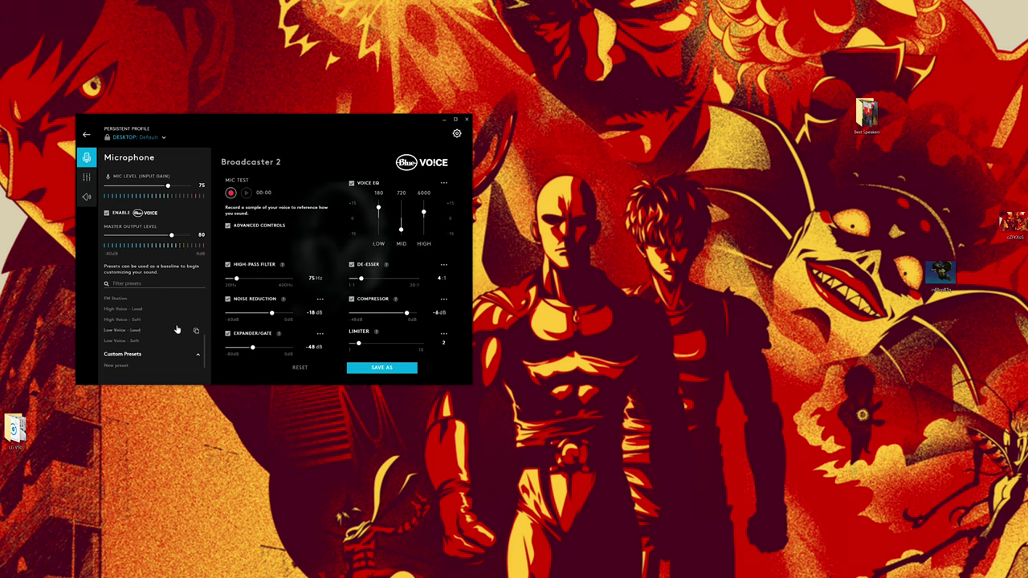
{"action": "scroll", "coordinate": [177, 330], "scroll_direction": "down", "scroll_amount": 3}
{"action": "scroll", "coordinate": [176, 329], "scroll_direction": "down", "scroll_amount": 3}
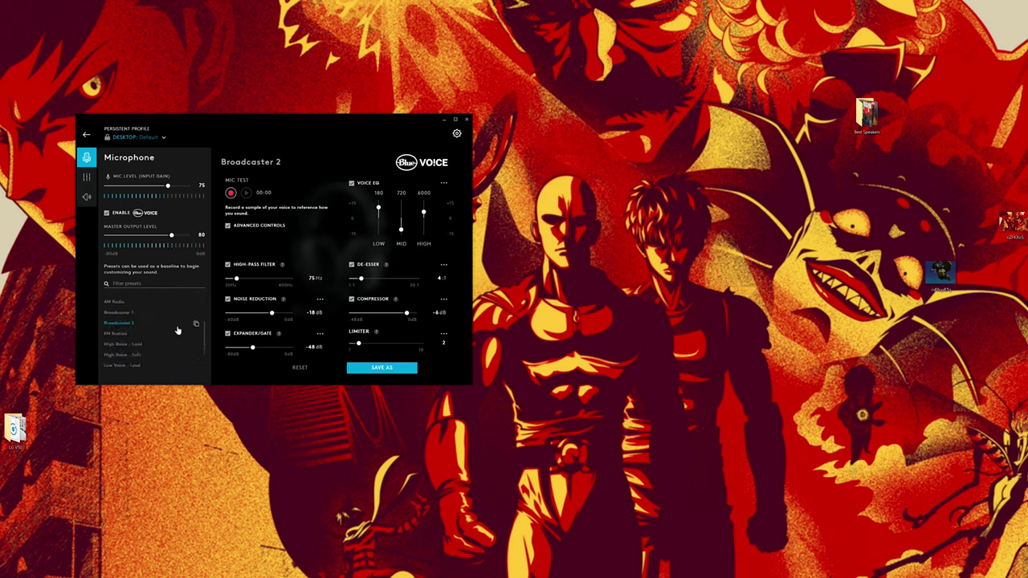
- Apply AM Radio, Broadcaster 1, Broadcaster 2, FM Station, then High Voice - Loud voice presets
{"action": "left_click", "coordinate": [122, 304]}
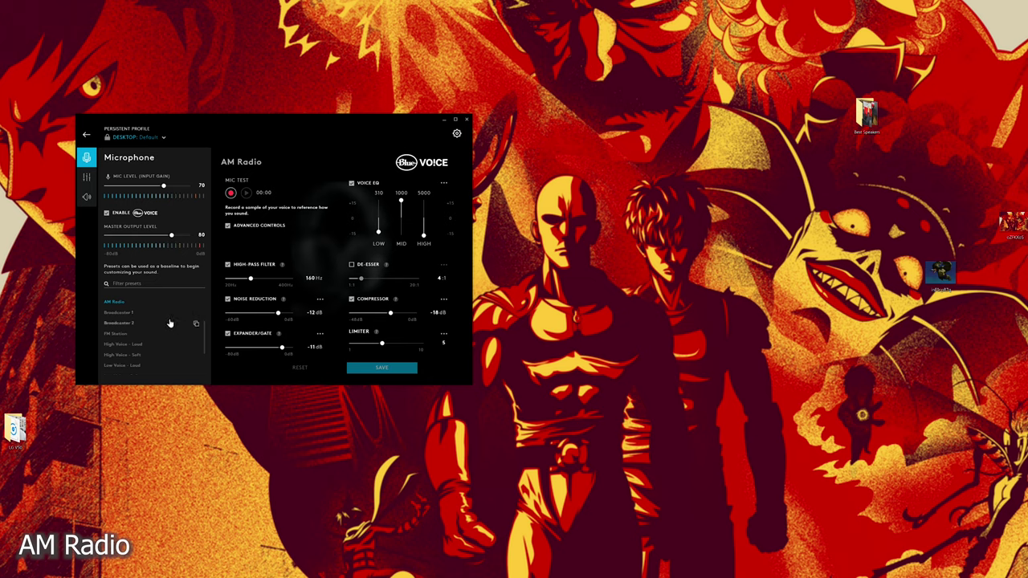
{"action": "left_click", "coordinate": [131, 314]}
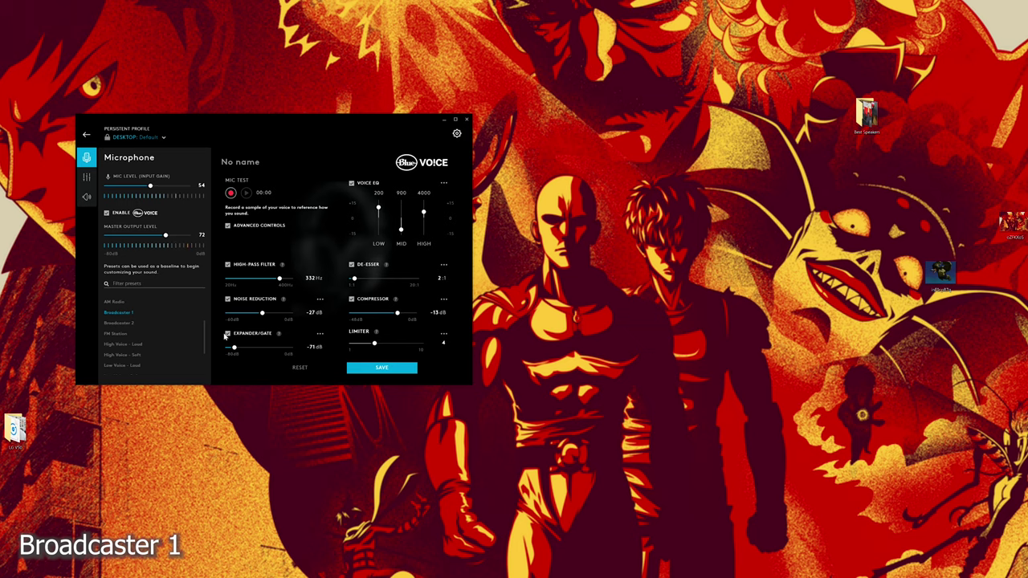
{"action": "left_click", "coordinate": [134, 326]}
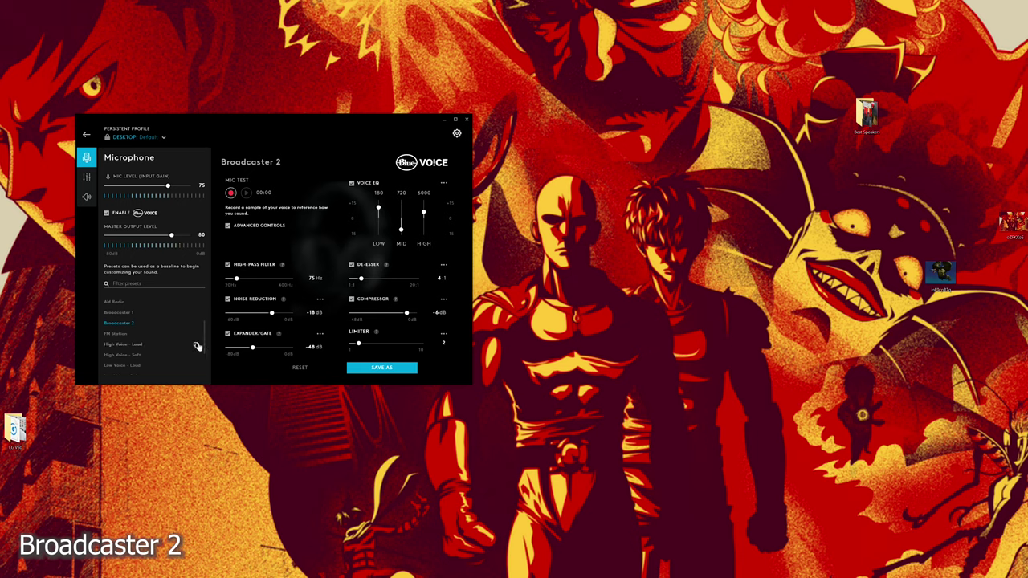
{"action": "left_click", "coordinate": [123, 336]}
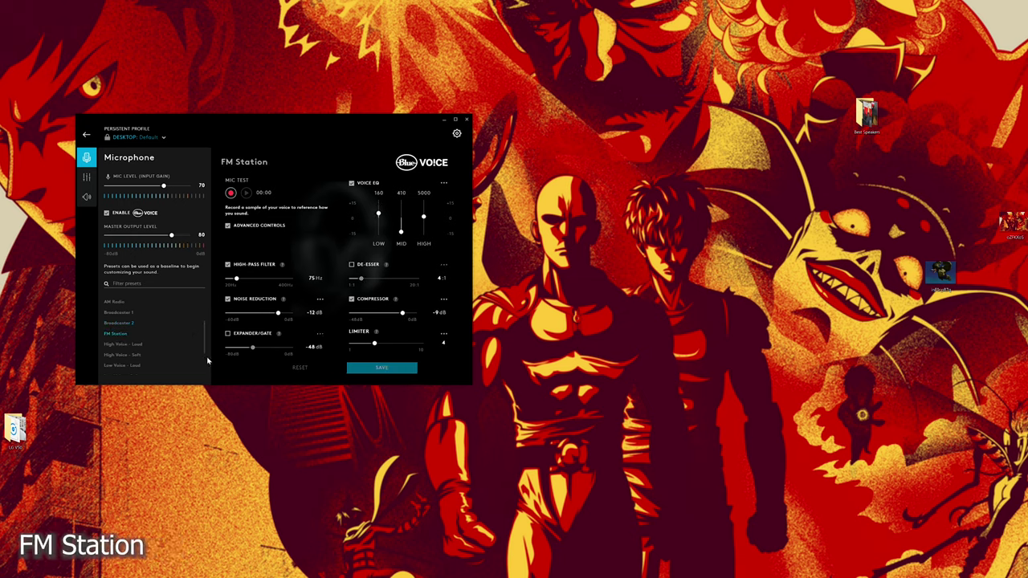
{"action": "left_click", "coordinate": [131, 346]}
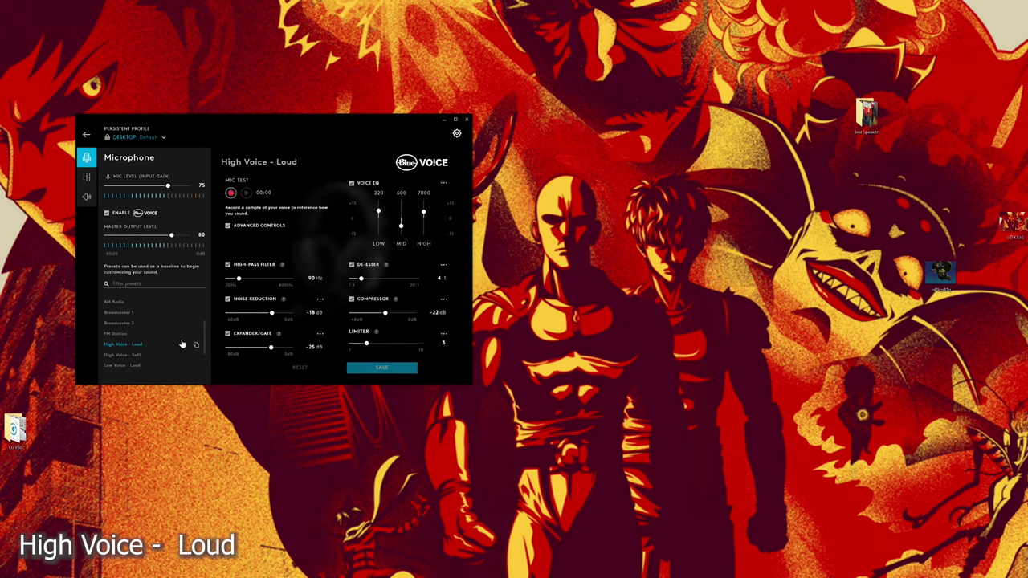
- Try High Voice - Soft, Low Voice - Loud and Low Voice - Soft, then reapply Broadcaster 2
{"action": "scroll", "coordinate": [181, 345], "scroll_direction": "down", "scroll_amount": 1}
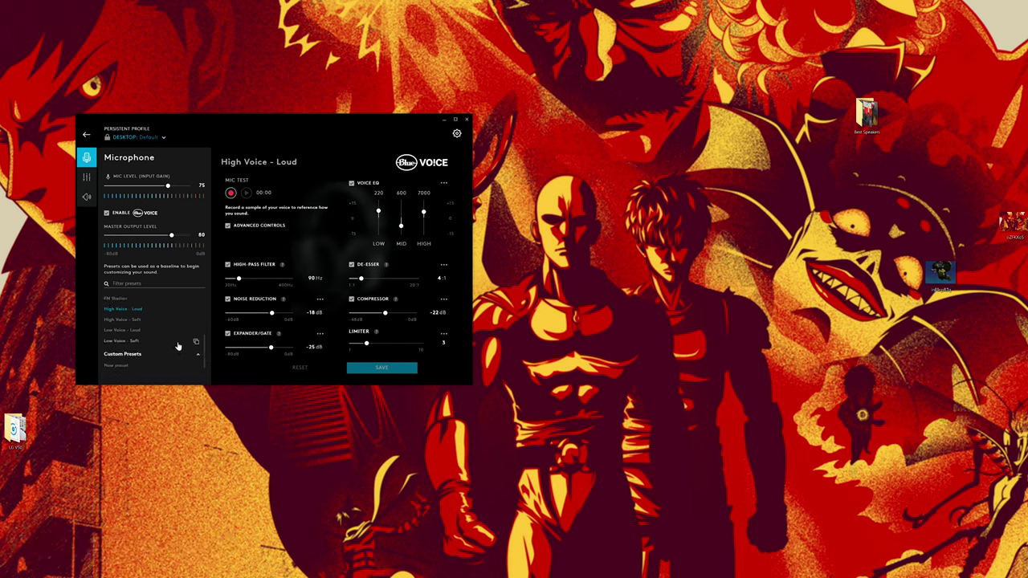
{"action": "left_click", "coordinate": [141, 319]}
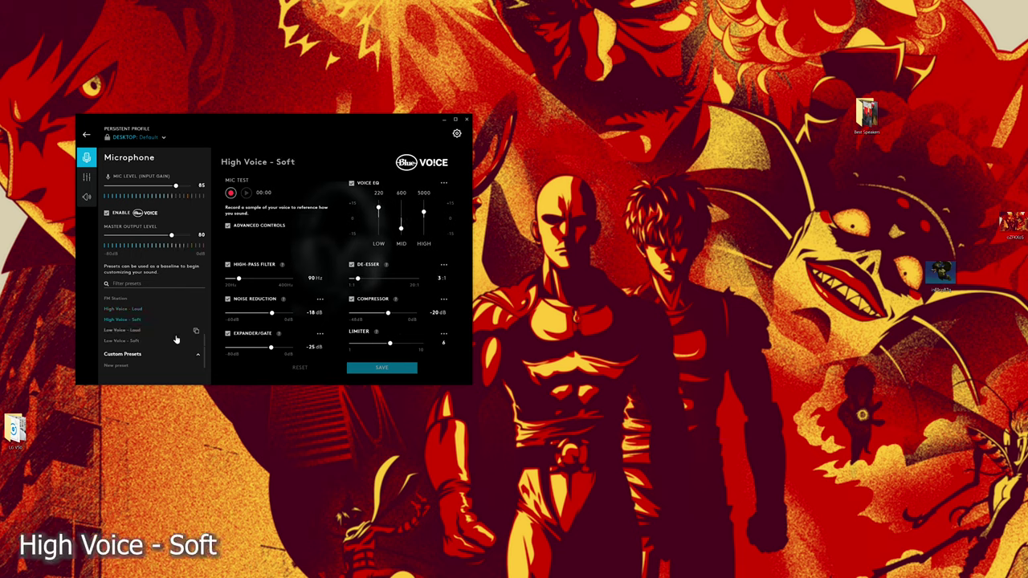
{"action": "left_click", "coordinate": [133, 331]}
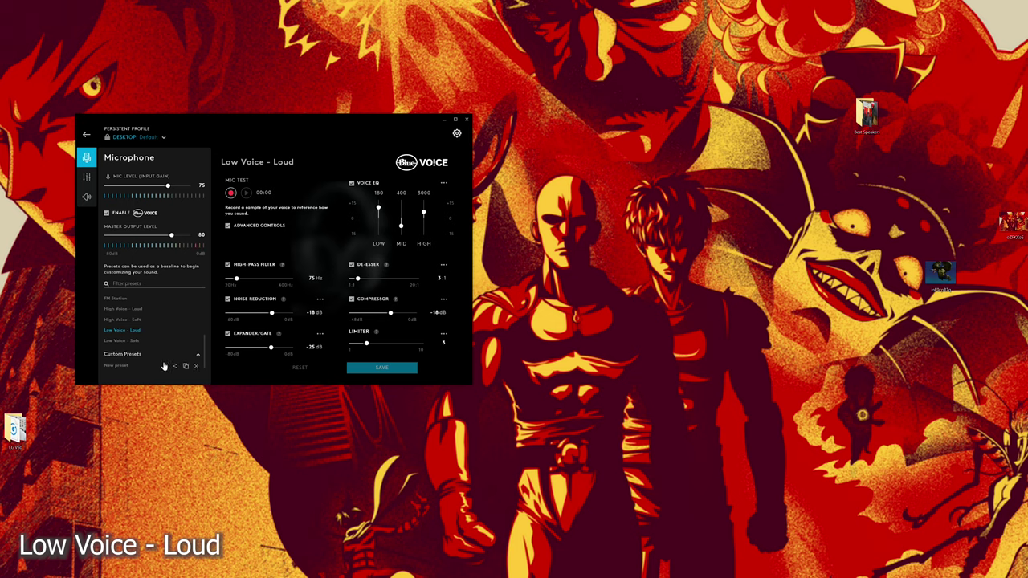
{"action": "left_click", "coordinate": [125, 342]}
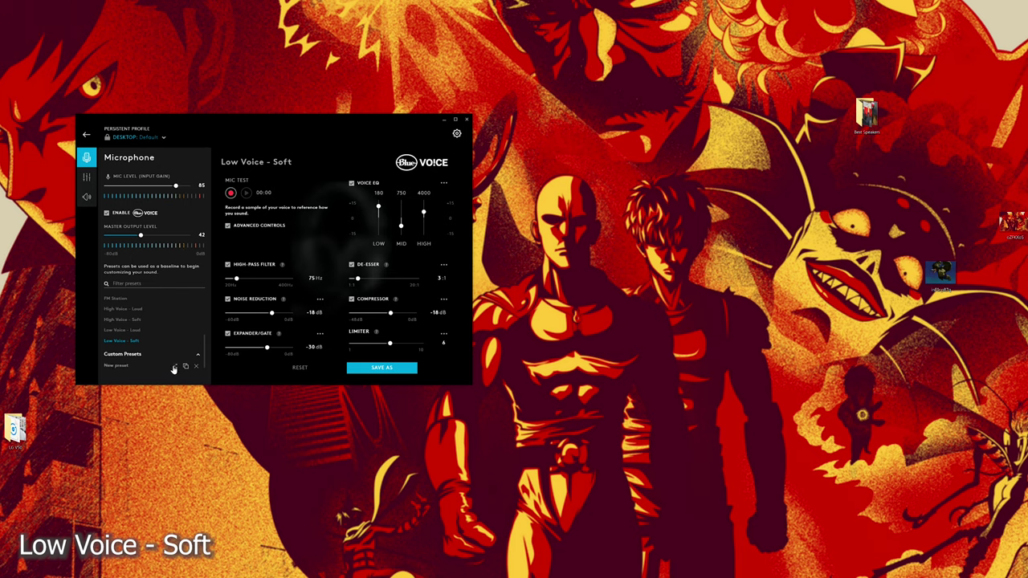
{"action": "scroll", "coordinate": [138, 350], "scroll_direction": "up", "scroll_amount": 2}
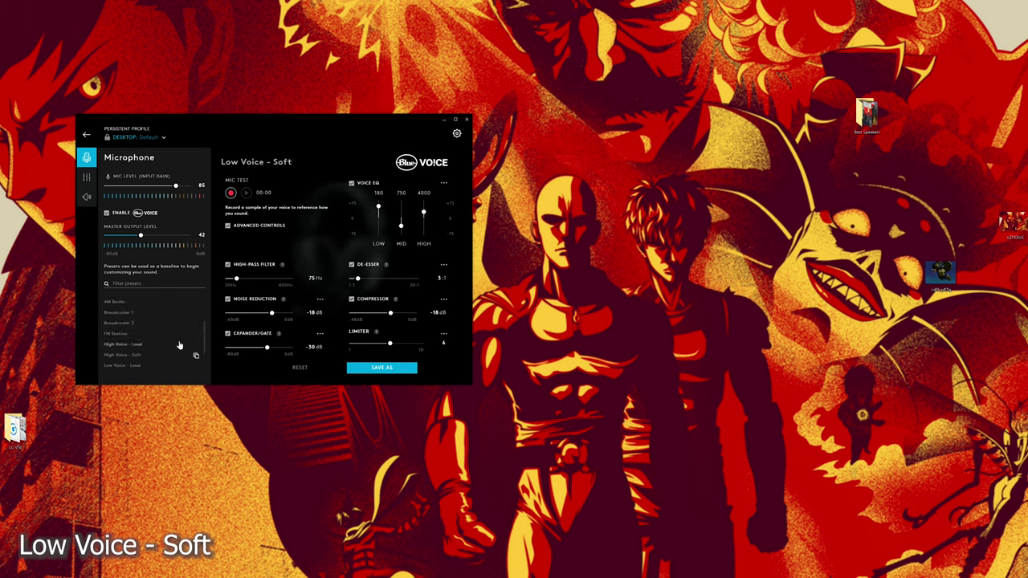
{"action": "left_click", "coordinate": [181, 322]}
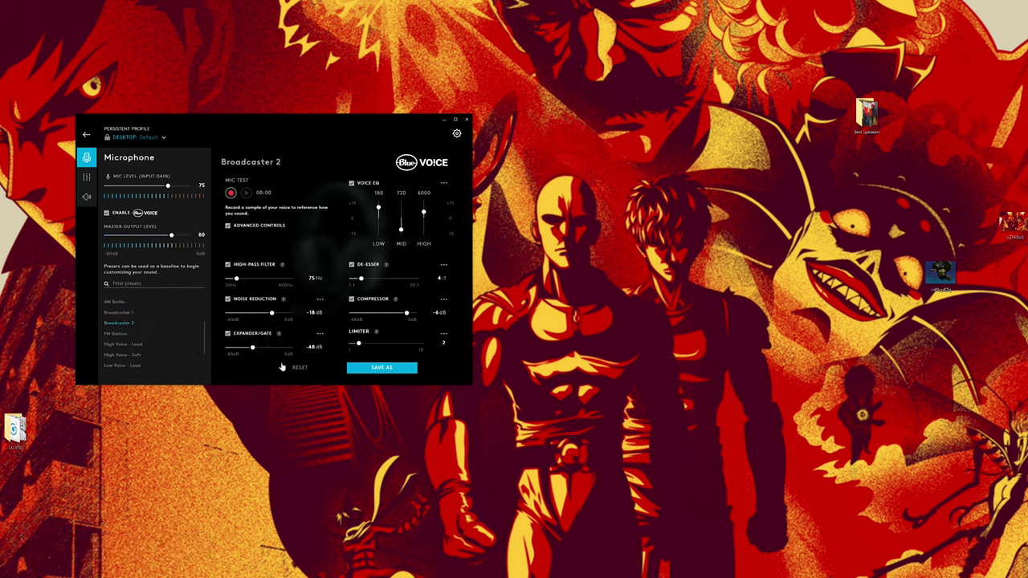